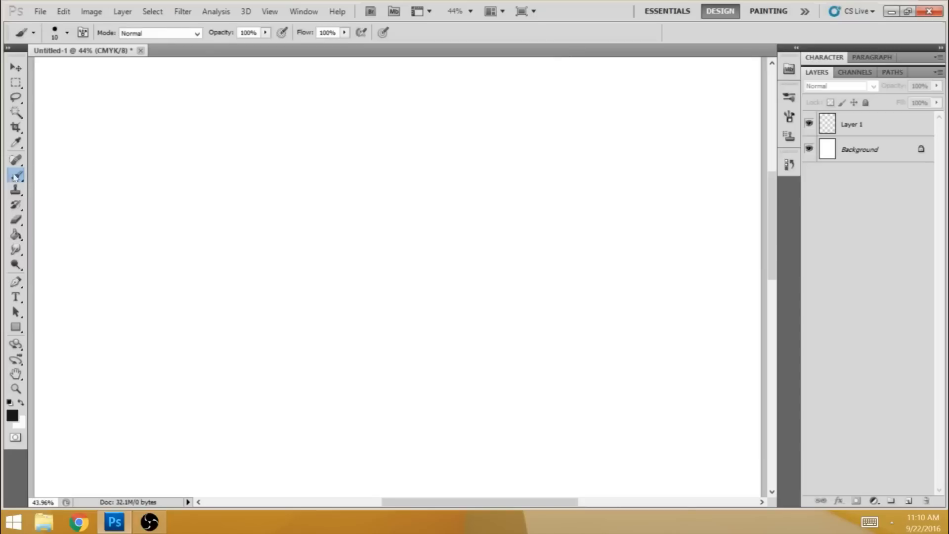
- Select the 10 px hard round brush tip from the brush preset picker
click(67, 34)
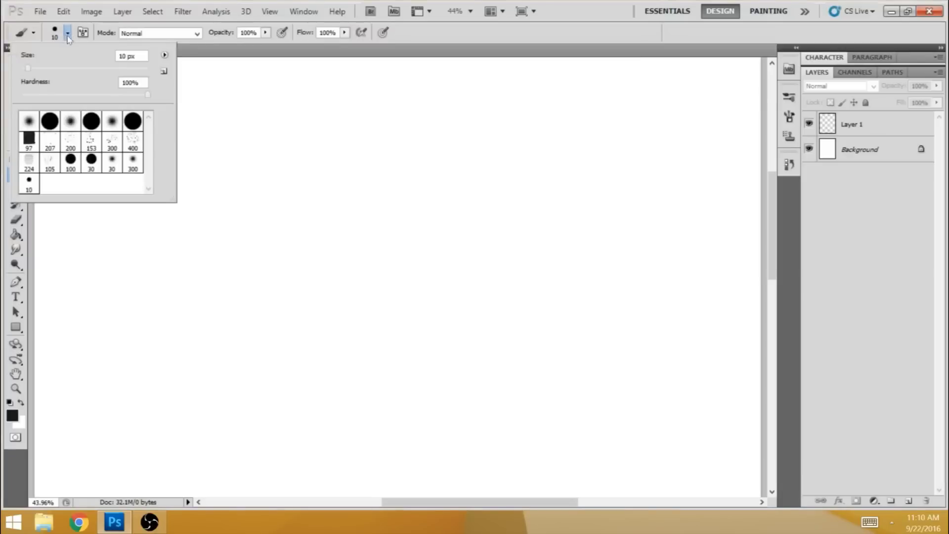
click(50, 121)
click(477, 35)
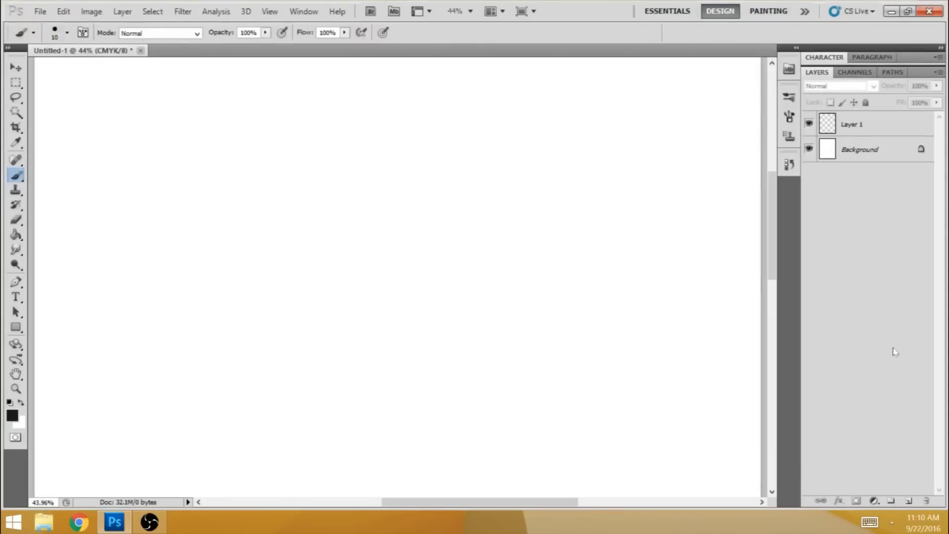
- Paint two test strokes on Layer 1 with the plain hard brush, then undo them
click(875, 130)
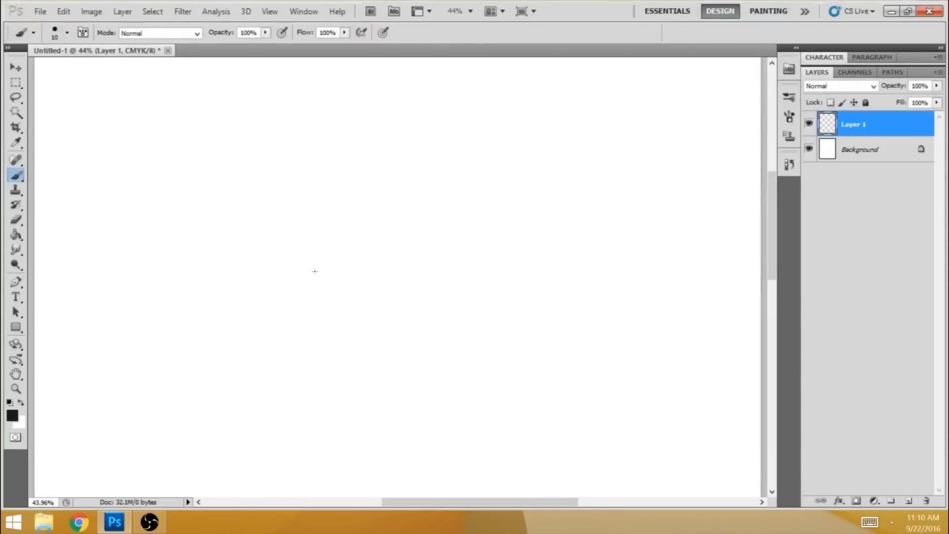
mouse_move(315, 270)
mouse_down()
mouse_move(366, 238)
mouse_move(363, 274)
mouse_move(397, 257)
mouse_move(456, 255)
mouse_move(520, 278)
mouse_move(587, 252)
mouse_move(603, 229)
mouse_up()
mouse_move(347, 346)
mouse_down()
mouse_move(407, 329)
mouse_move(567, 367)
mouse_up()
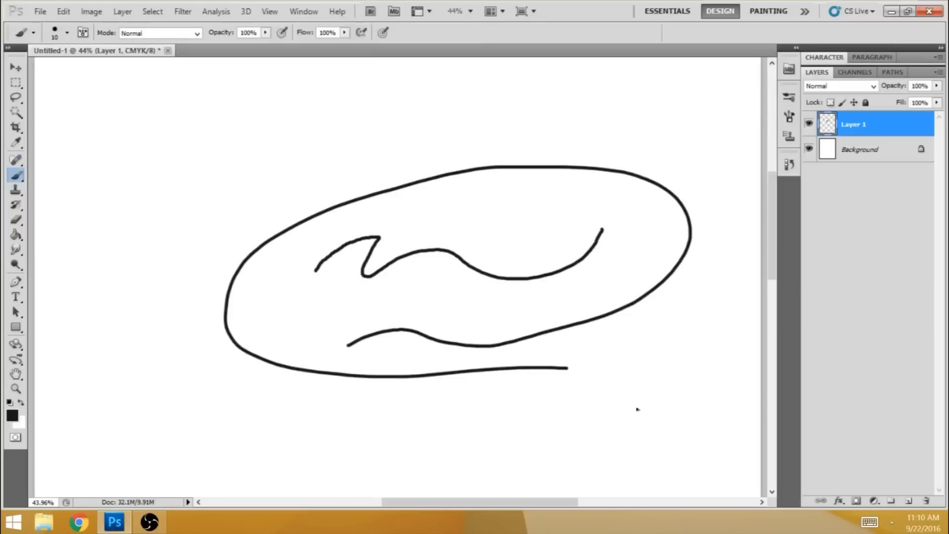
key(ctrl+alt+z)
key(ctrl+alt+z)
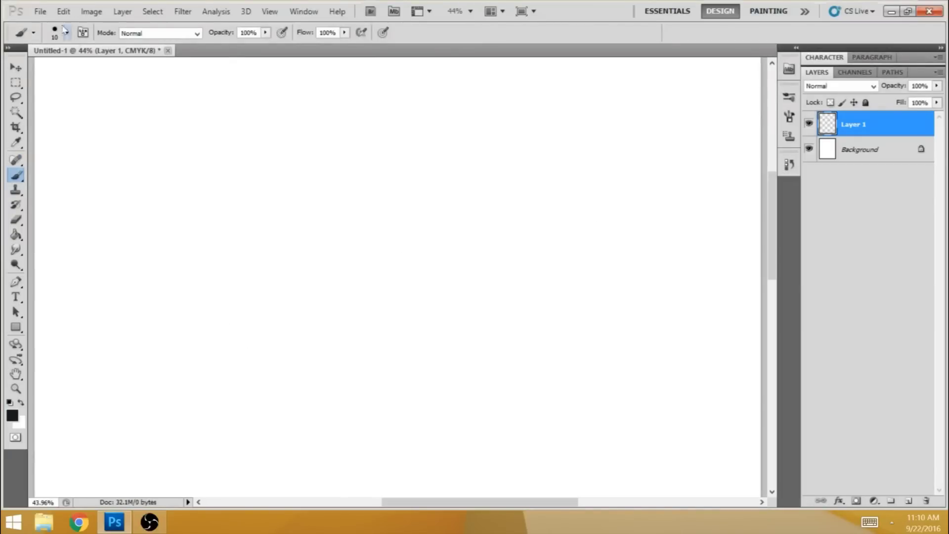
- Recheck the brush tip list and bring up the Brush Presets panel
click(68, 33)
click(69, 34)
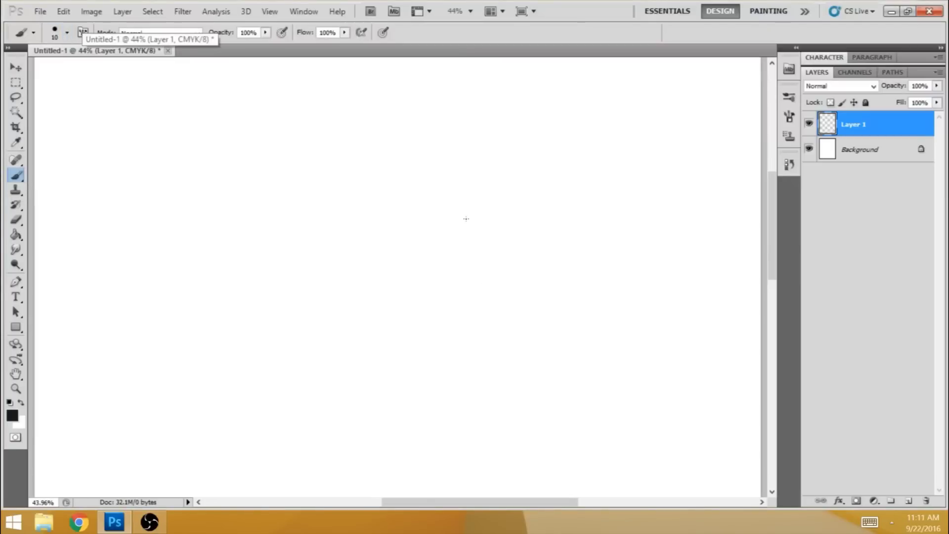
click(789, 98)
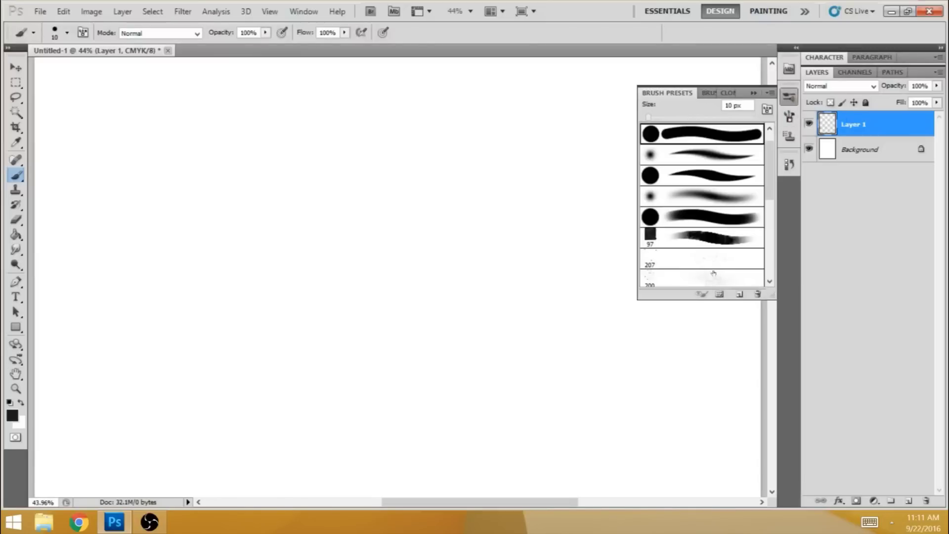
- In the Brush settings, enable Shape Dynamics with size controlled by Pen Pressure
click(711, 94)
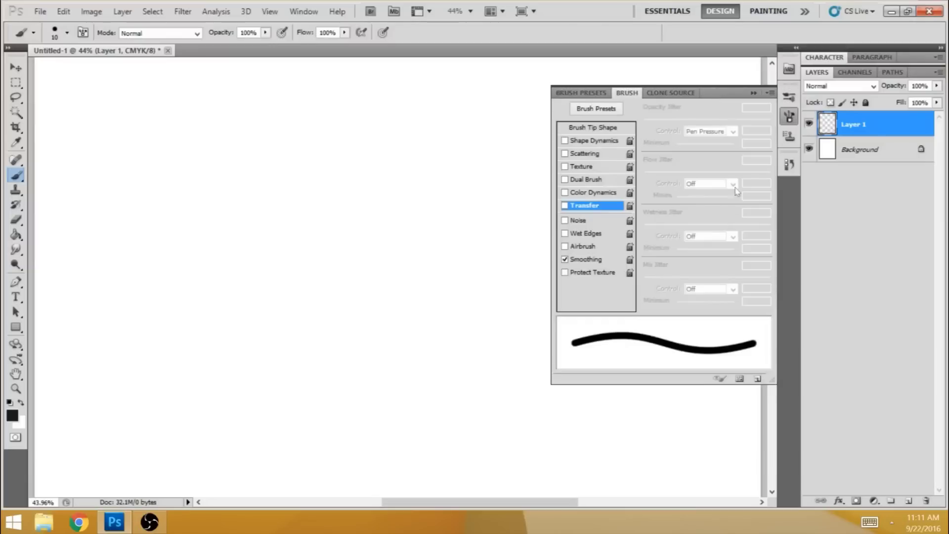
click(613, 142)
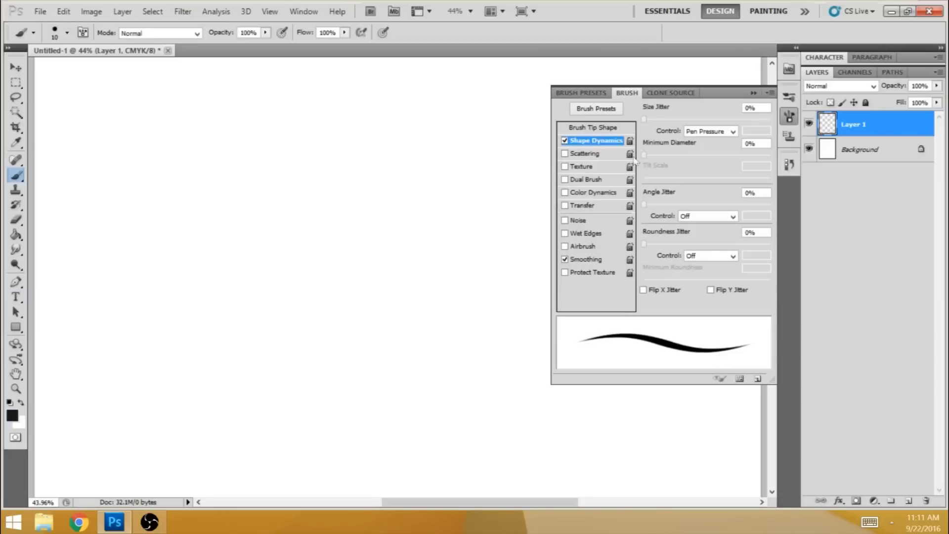
- Enable Transfer so the brush opacity is controlled by Pen Pressure
click(610, 208)
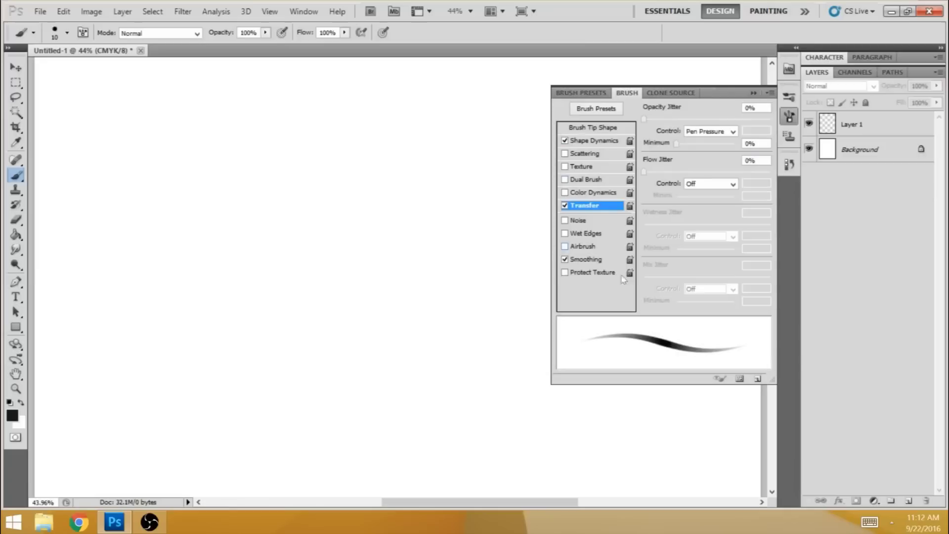
click(770, 93)
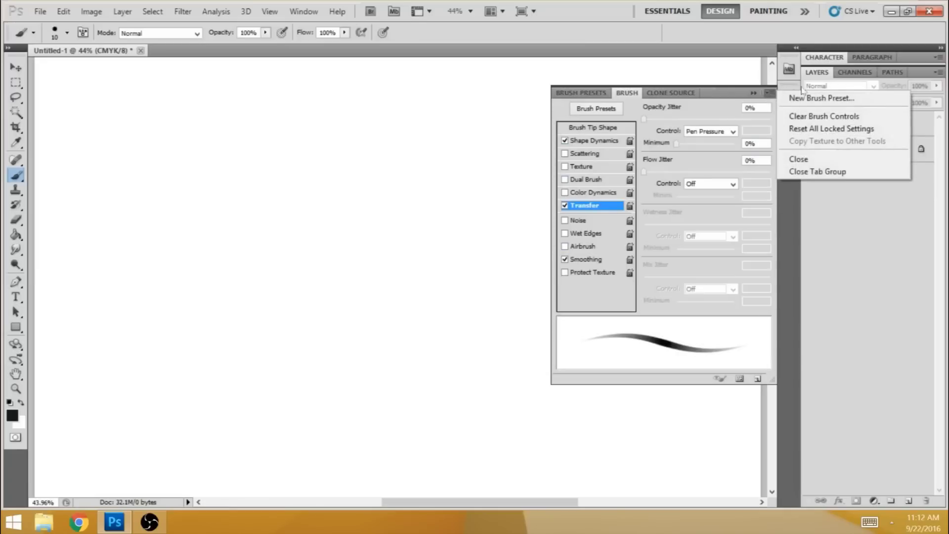
- Create a new brush preset and name it Hair_Brush
click(868, 98)
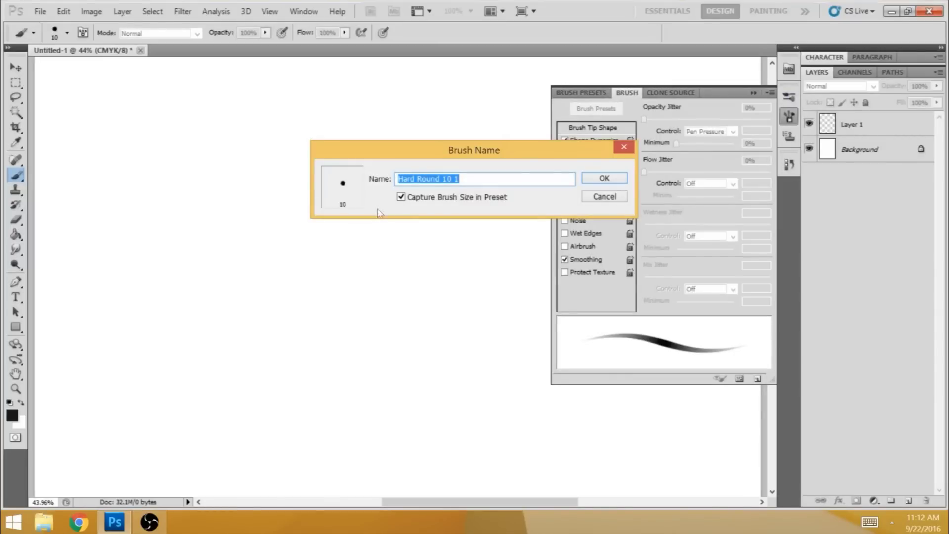
key(BackSpace)
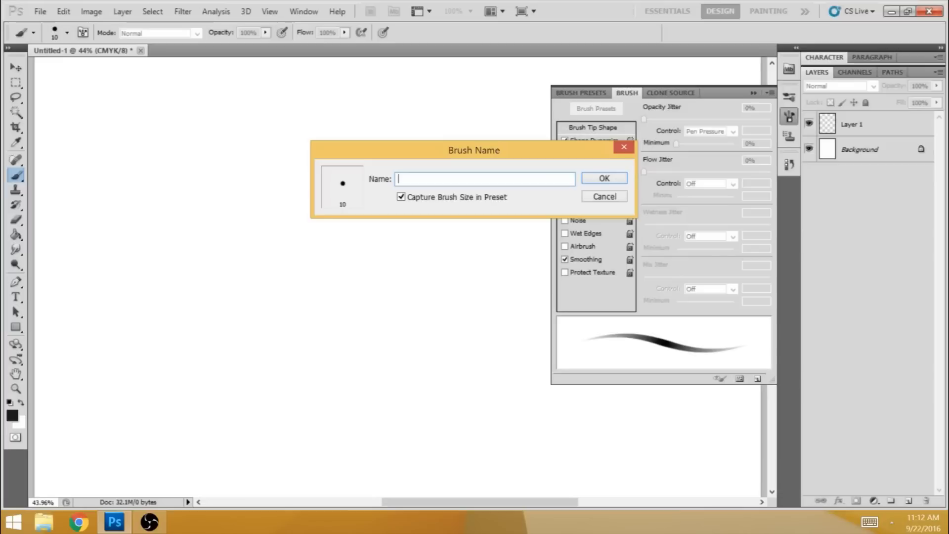
text(Hair_Brush)
click(352, 204)
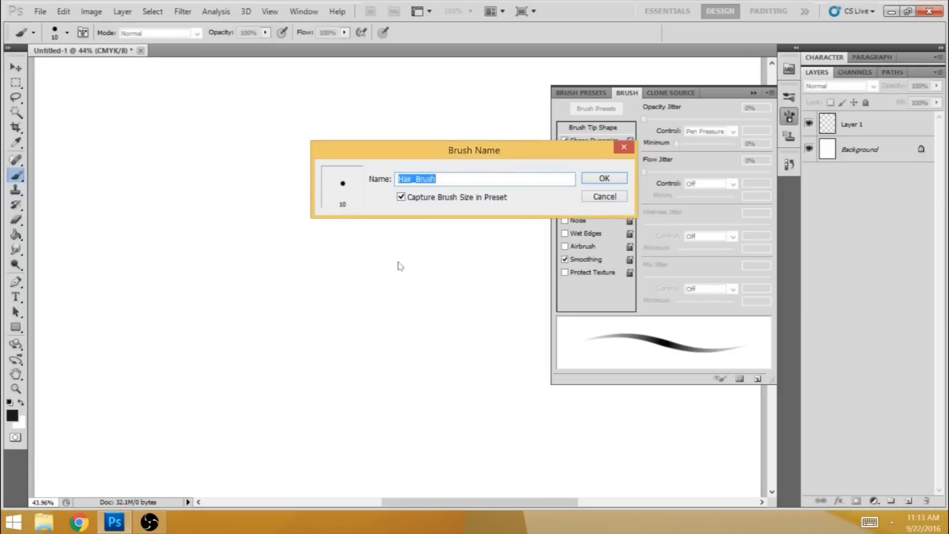
- Confirm the Hair_Brush preset, make the new 10 px brush current, and collapse the brush panels
click(609, 181)
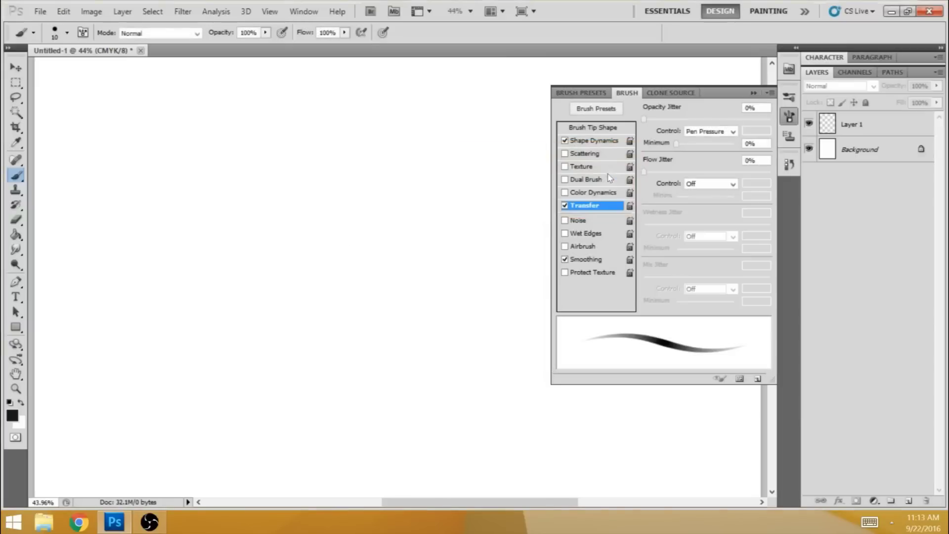
click(753, 94)
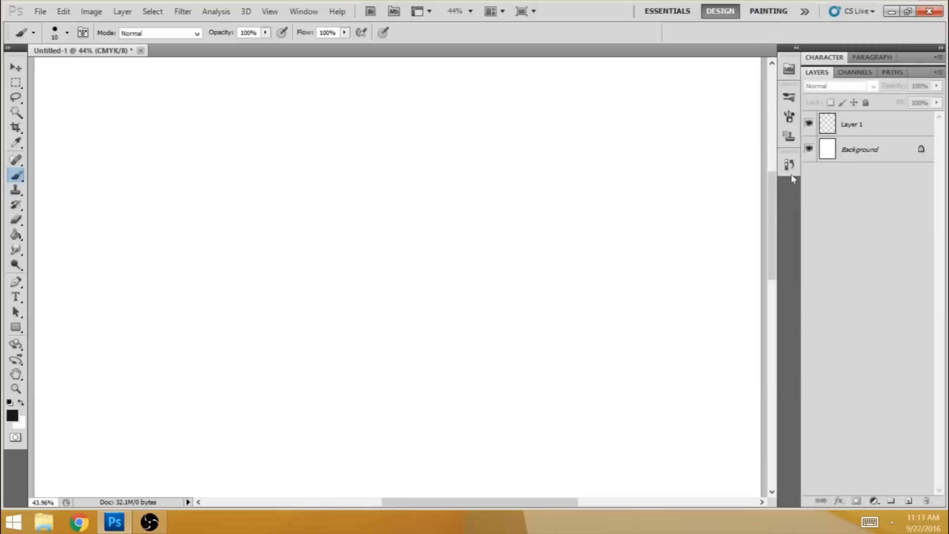
click(68, 33)
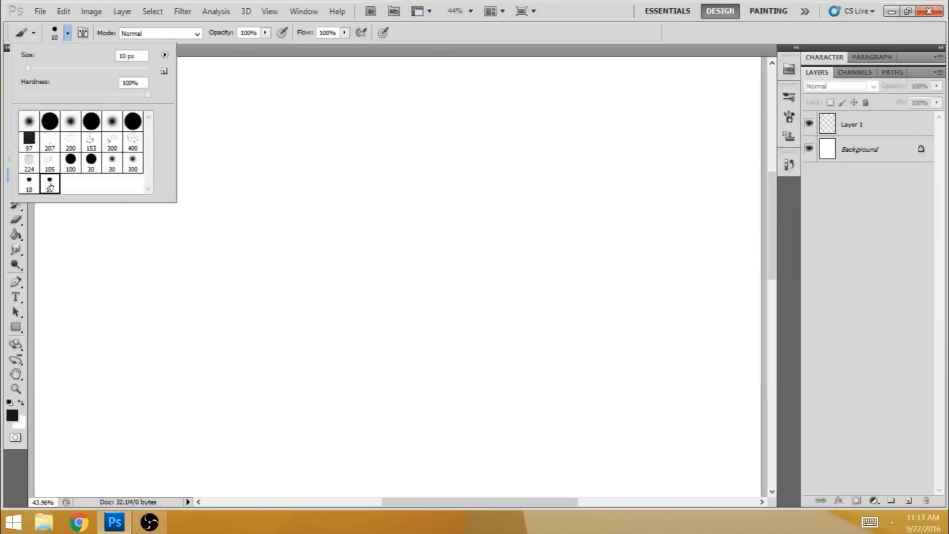
click(789, 97)
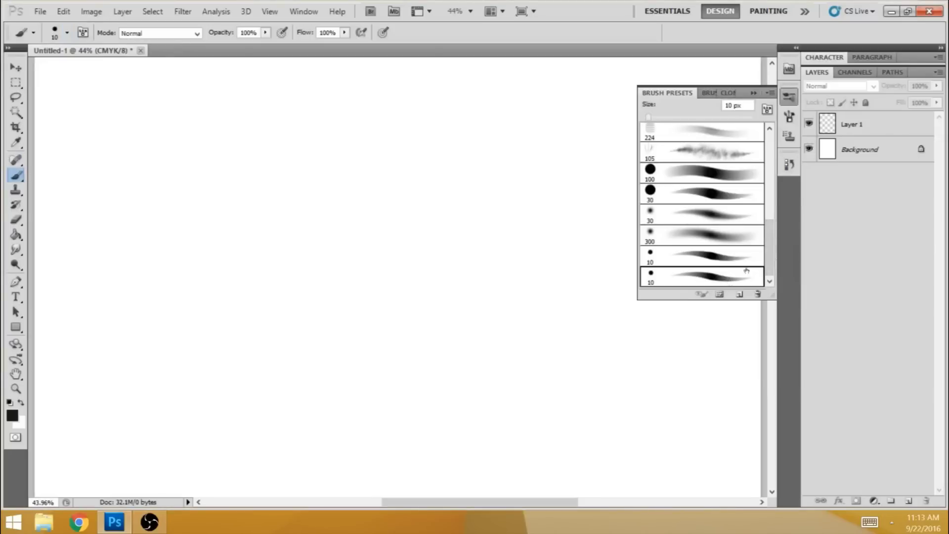
click(754, 93)
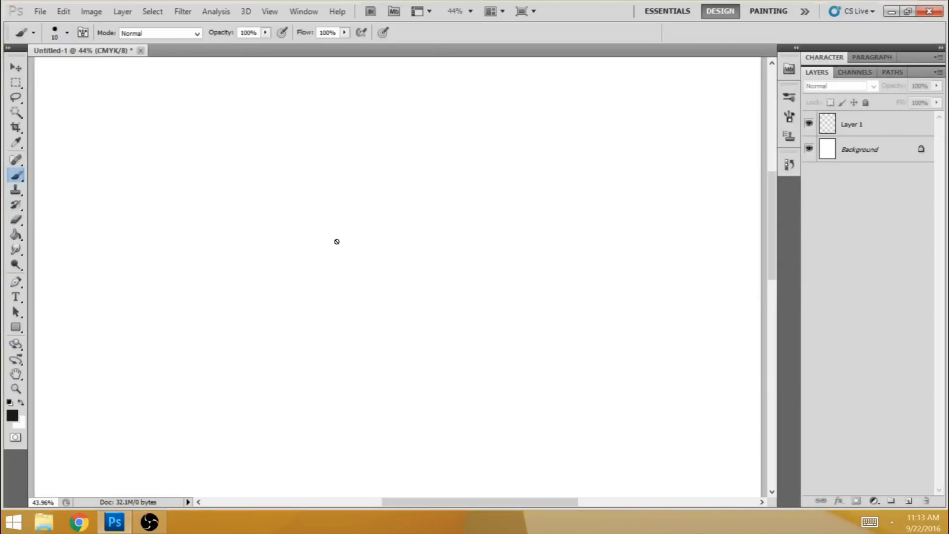
- On Layer 1, paint the first tapered gray hair strands near the top centre
click(869, 123)
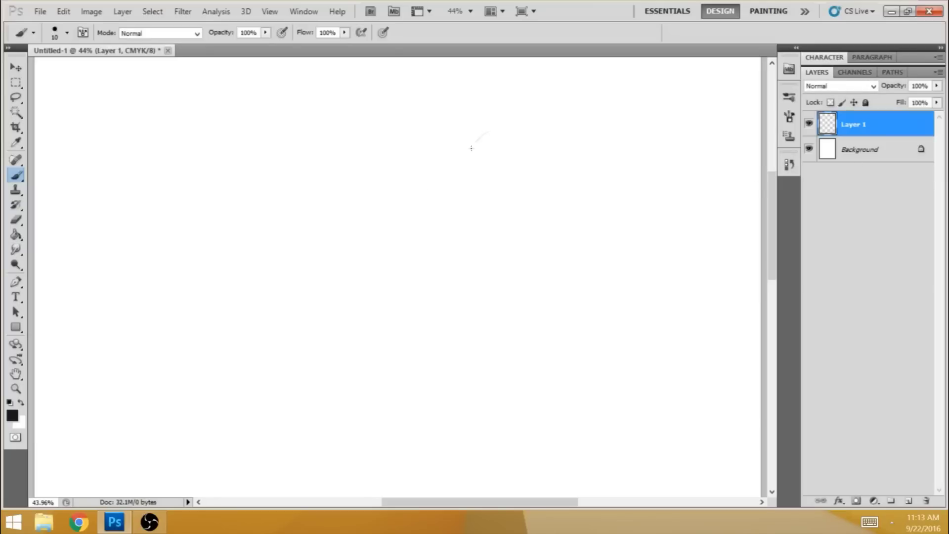
drag(471, 148, 439, 212)
drag(499, 120, 443, 221)
mouse_move(486, 125)
mouse_down()
mouse_move(452, 227)
mouse_move(455, 209)
mouse_up()
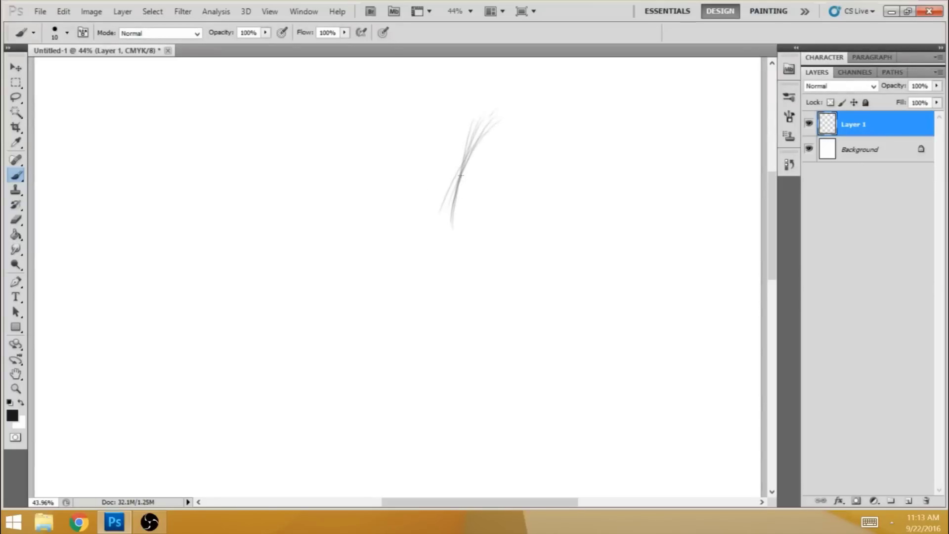
drag(462, 177, 503, 109)
mouse_move(455, 196)
mouse_down()
mouse_move(486, 115)
mouse_move(457, 197)
mouse_up()
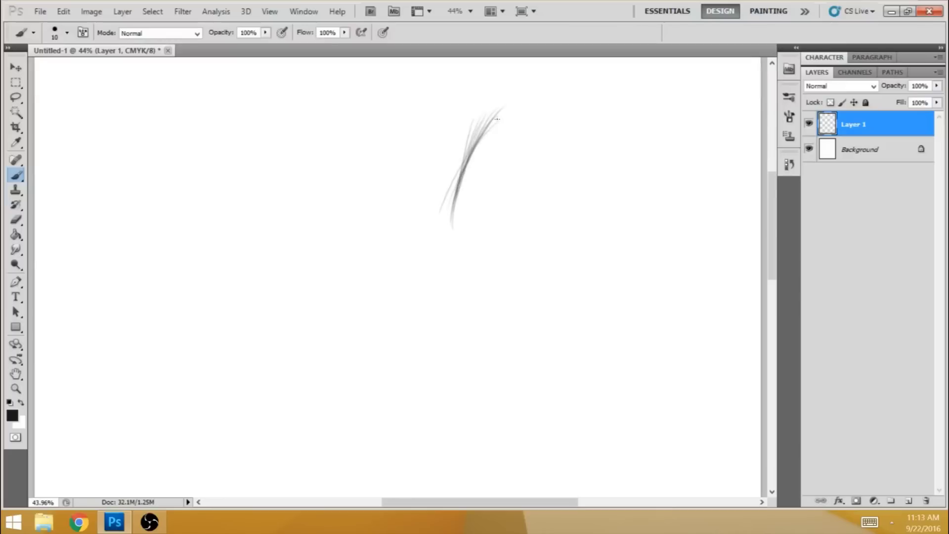
- Add more strands to thicken and darken the middle and top of the hair bundle
drag(488, 117, 458, 195)
drag(477, 134, 467, 181)
mouse_move(487, 113)
mouse_down()
mouse_move(453, 200)
mouse_move(480, 115)
mouse_move(457, 228)
mouse_move(477, 113)
mouse_move(470, 147)
mouse_up()
mouse_move(499, 111)
mouse_down()
mouse_move(467, 175)
mouse_move(505, 105)
mouse_move(454, 200)
mouse_up()
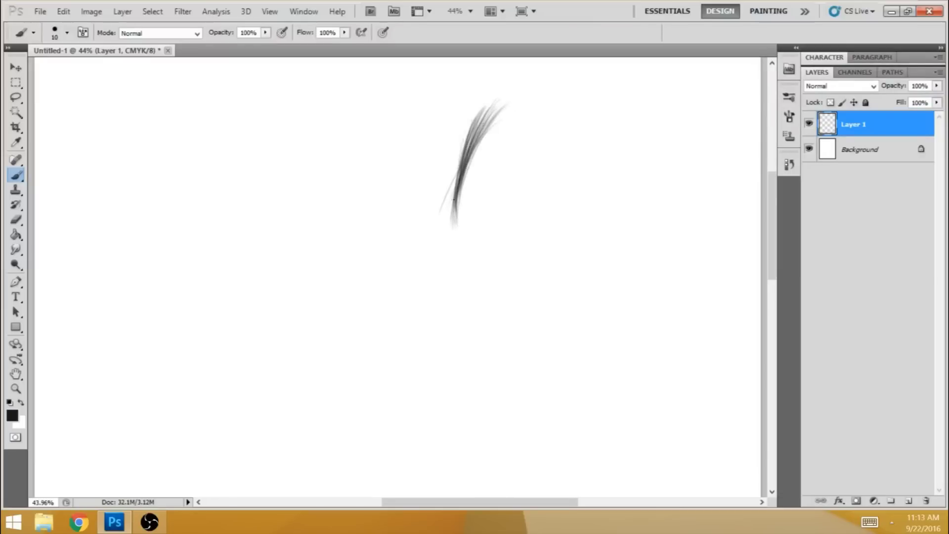